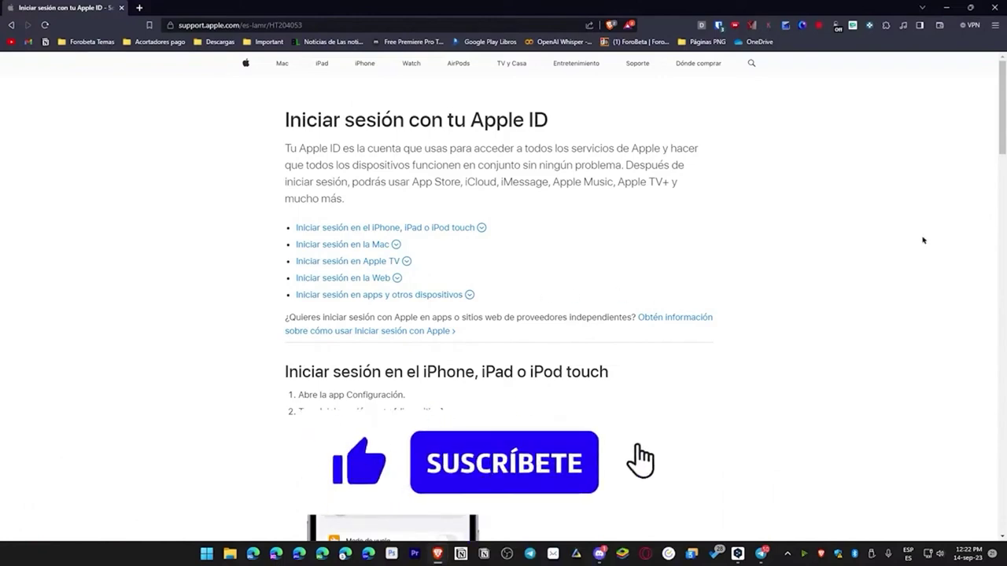
Jump to the 'Iniciar sesión en la Web' section of the Apple Support sign-in article
{"action": "scroll", "coordinate": [629, 306], "scroll_direction": "down", "scroll_amount": 3}
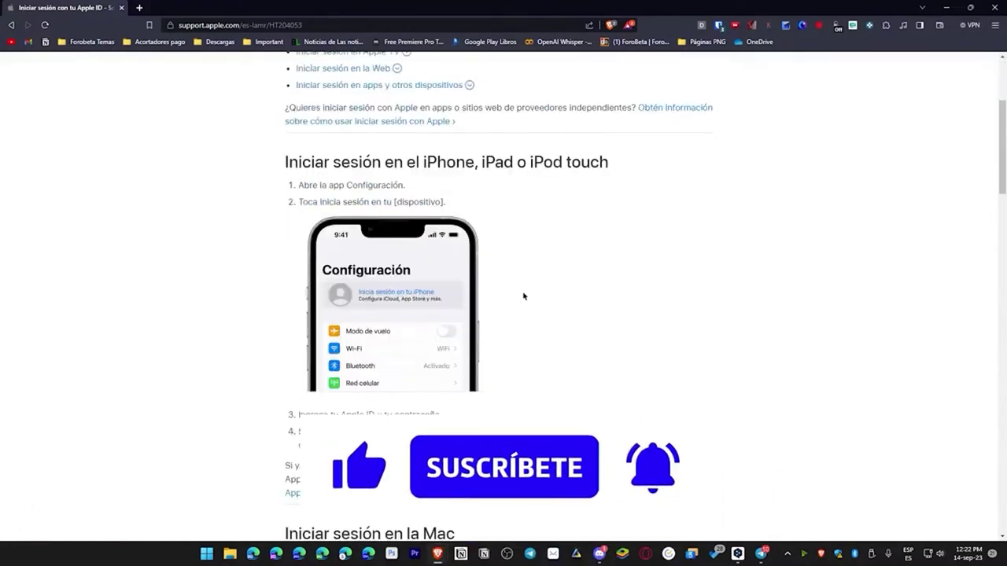
{"action": "scroll", "coordinate": [524, 297], "scroll_direction": "up", "scroll_amount": 3}
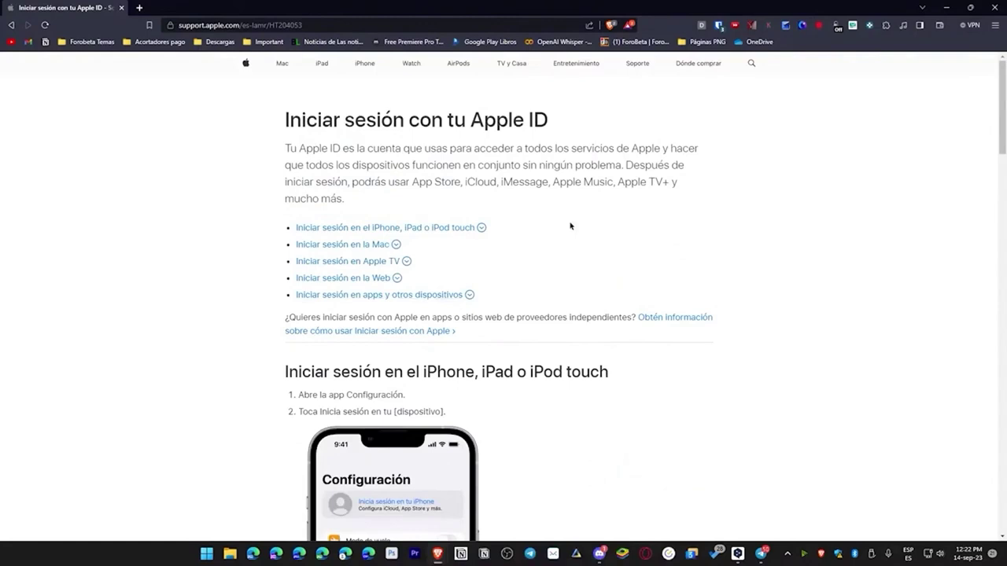
{"action": "left_click", "coordinate": [347, 279]}
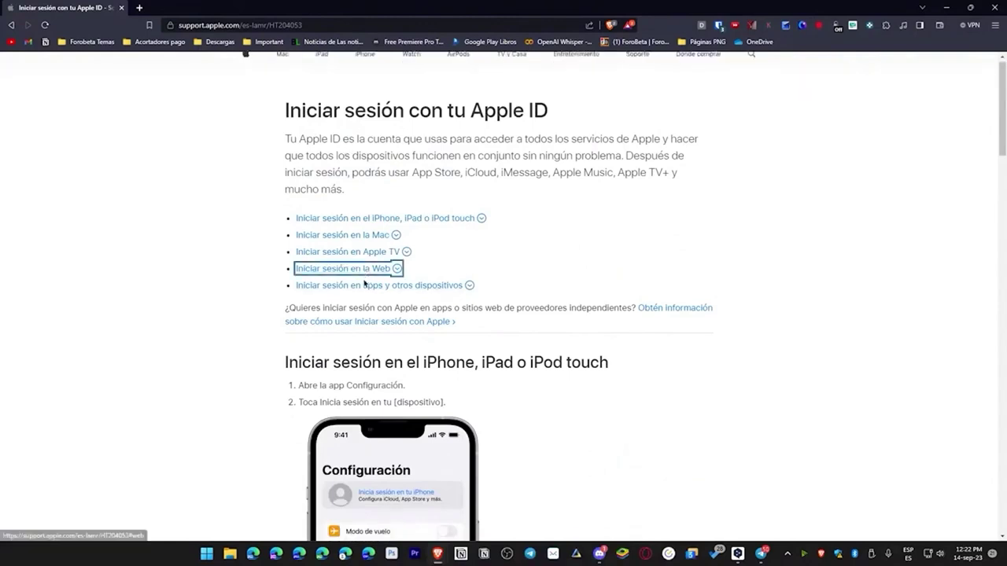
{"action": "scroll", "coordinate": [365, 144], "scroll_direction": "up", "scroll_amount": 2}
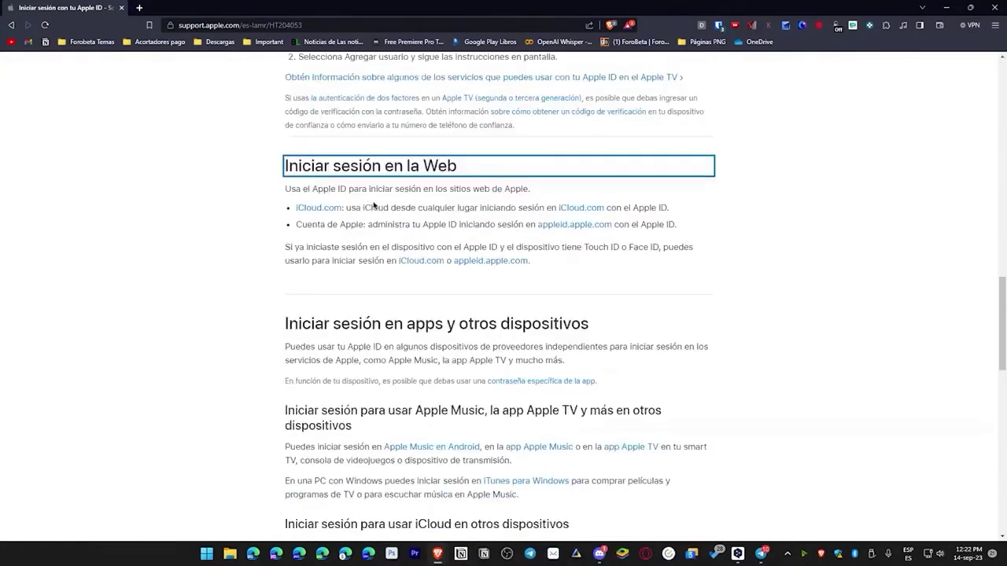
{"action": "left_click_drag", "start_coordinate": [285, 188], "coordinate": [539, 193]}
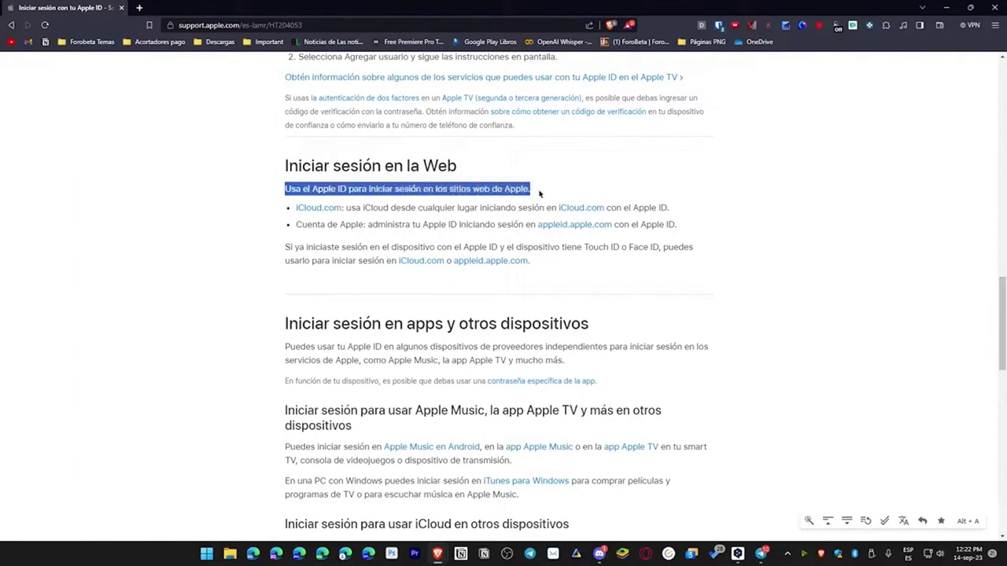
{"action": "left_click", "coordinate": [440, 221]}
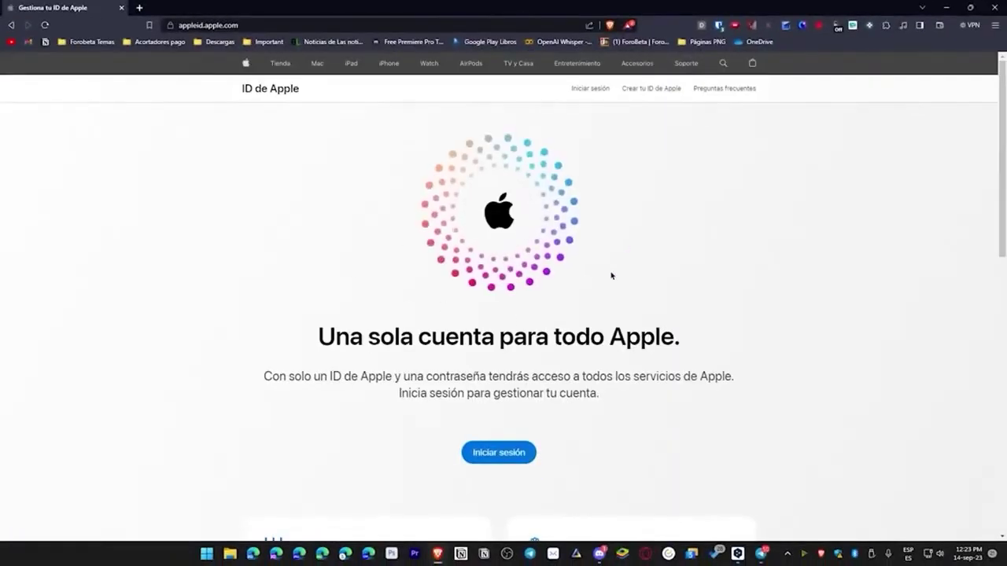
Look over the ID de Apple page and dismiss the desktop notification
{"action": "scroll", "coordinate": [517, 286], "scroll_direction": "down", "scroll_amount": 2}
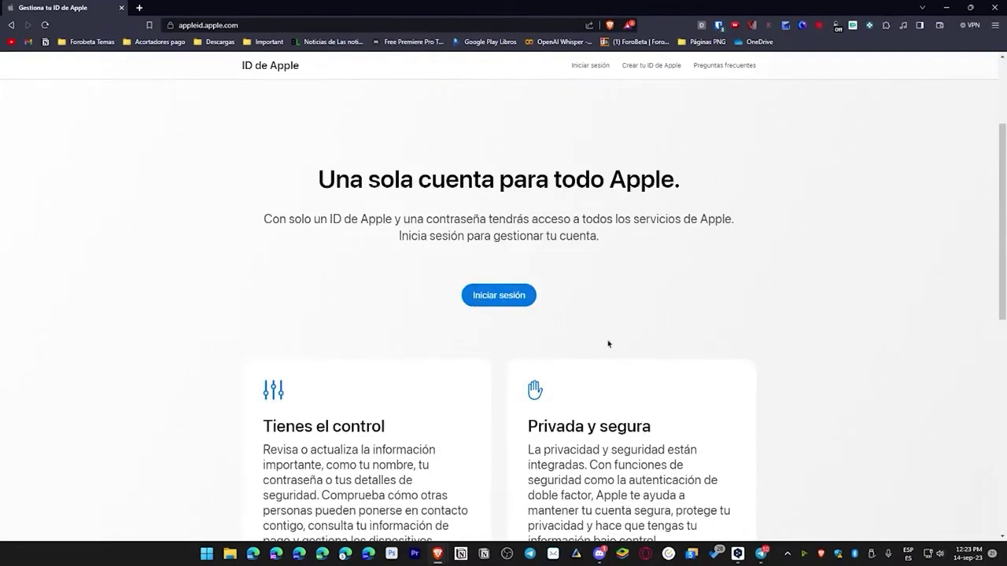
{"action": "scroll", "coordinate": [582, 310], "scroll_direction": "up", "scroll_amount": 2}
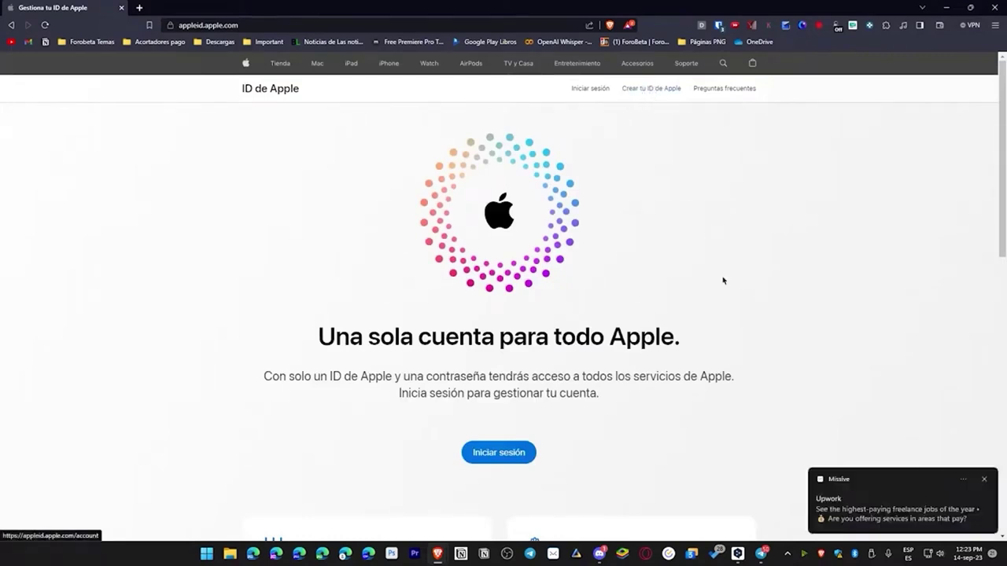
{"action": "left_click", "coordinate": [983, 479]}
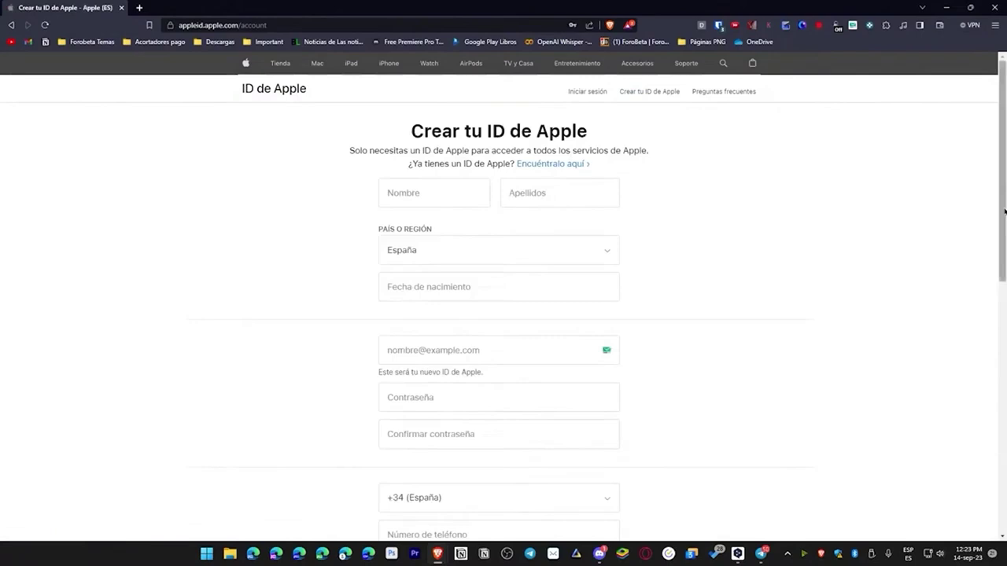
Choose Colombia in the sign-up form's País o región dropdown
{"action": "mouse_move", "coordinate": [1001, 207]}
{"action": "left_mouse_down"}
{"action": "mouse_move", "coordinate": [1001, 417]}
{"action": "mouse_move", "coordinate": [1001, 217]}
{"action": "left_mouse_up"}
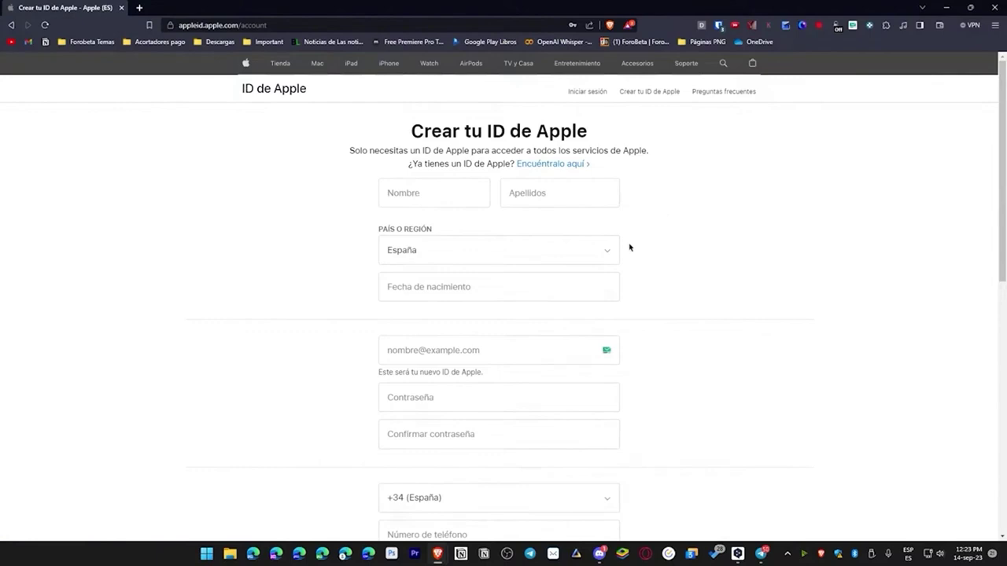
{"action": "scroll", "coordinate": [938, 269], "scroll_direction": "down", "scroll_amount": 1}
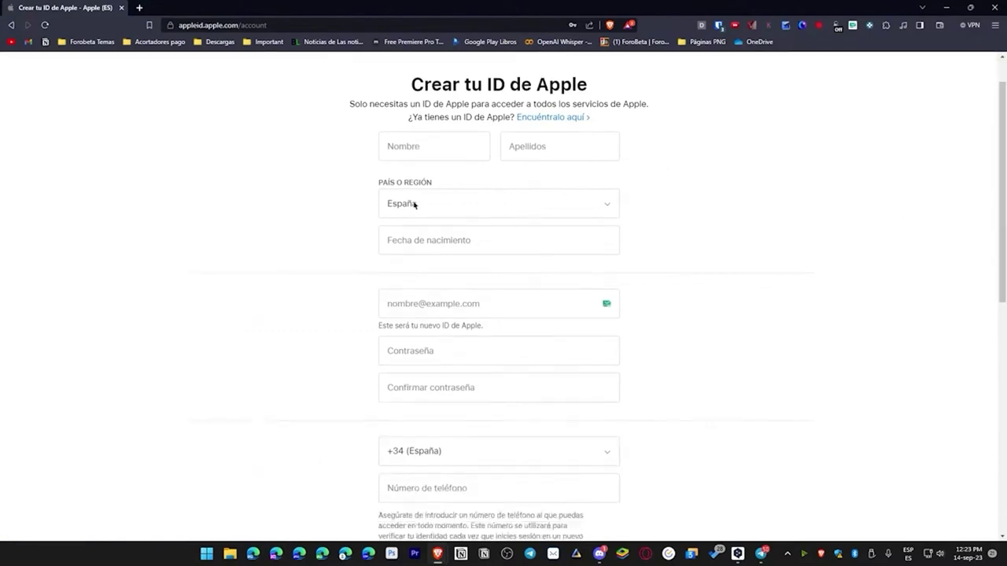
{"action": "left_click", "coordinate": [466, 208]}
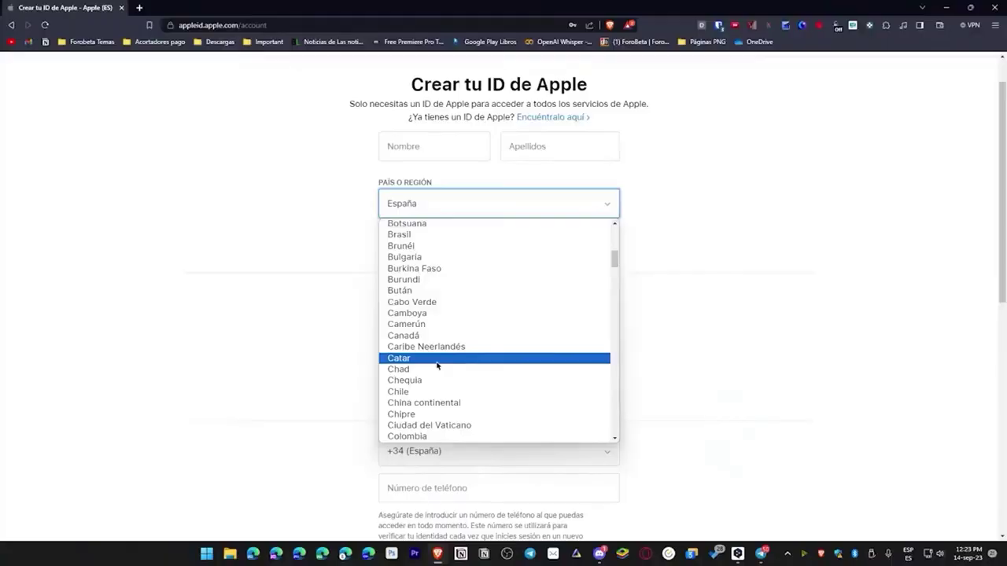
{"action": "key", "text": "Down"}
{"action": "key", "text": "Down"}
{"action": "key", "text": "Down"}
{"action": "key", "text": "Down"}
{"action": "key", "text": "Down"}
{"action": "key", "text": "Down"}
{"action": "key", "text": "Down"}
{"action": "key", "text": "Down"}
{"action": "key", "text": "Up"}
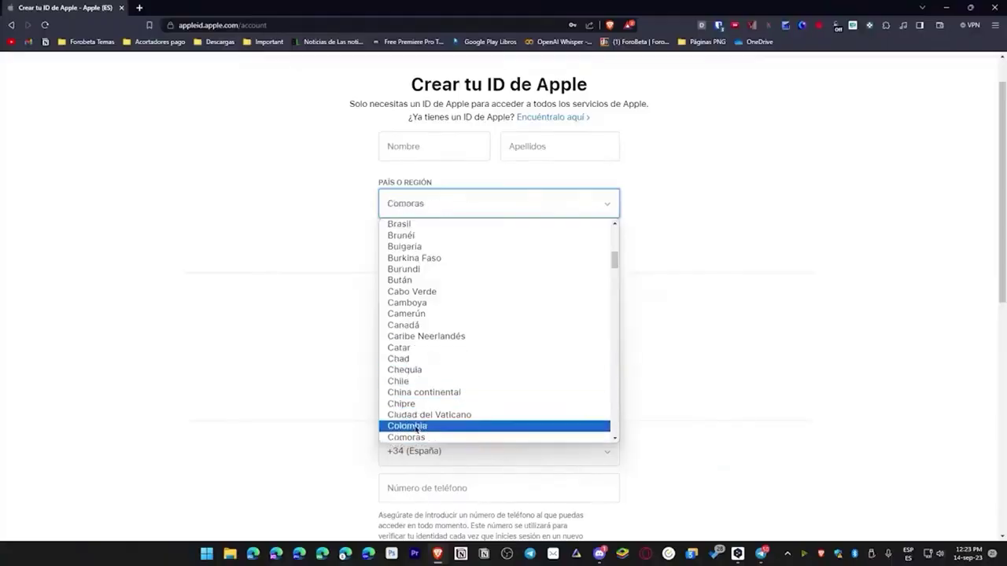
{"action": "key", "text": "Return"}
{"action": "left_click", "coordinate": [790, 240]}
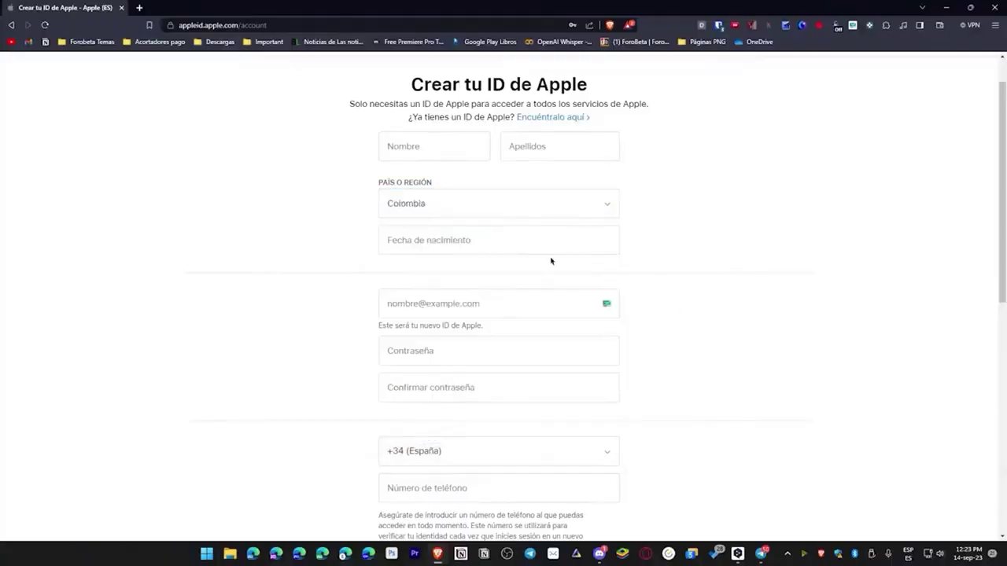
{"action": "left_click", "coordinate": [409, 209]}
{"action": "left_click", "coordinate": [747, 320]}
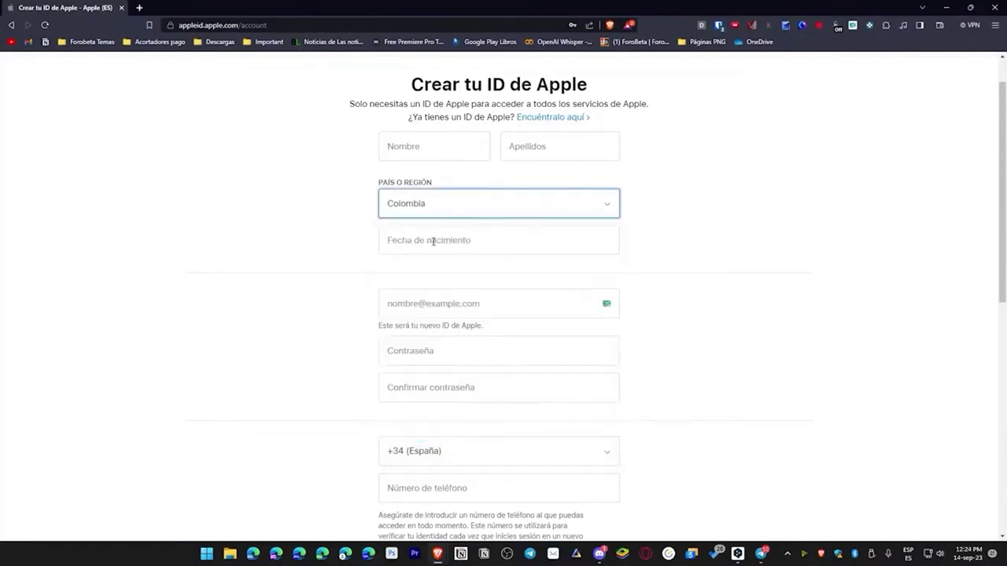
{"action": "scroll", "coordinate": [611, 291], "scroll_direction": "down", "scroll_amount": 2}
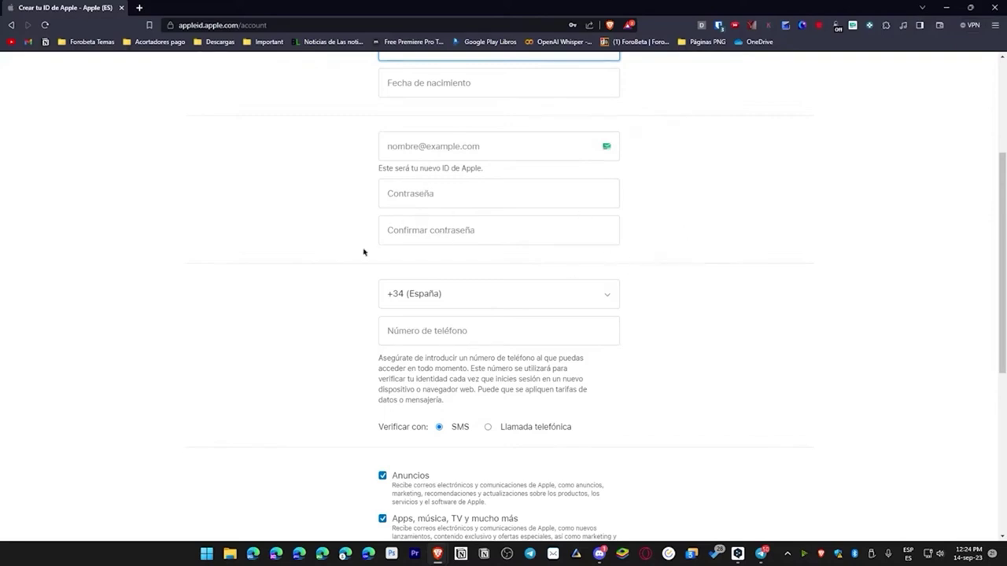
Pick +57 (Colombia) from the phone country-code list
{"action": "scroll", "coordinate": [363, 252], "scroll_direction": "down", "scroll_amount": 2}
{"action": "left_click", "coordinate": [458, 141]}
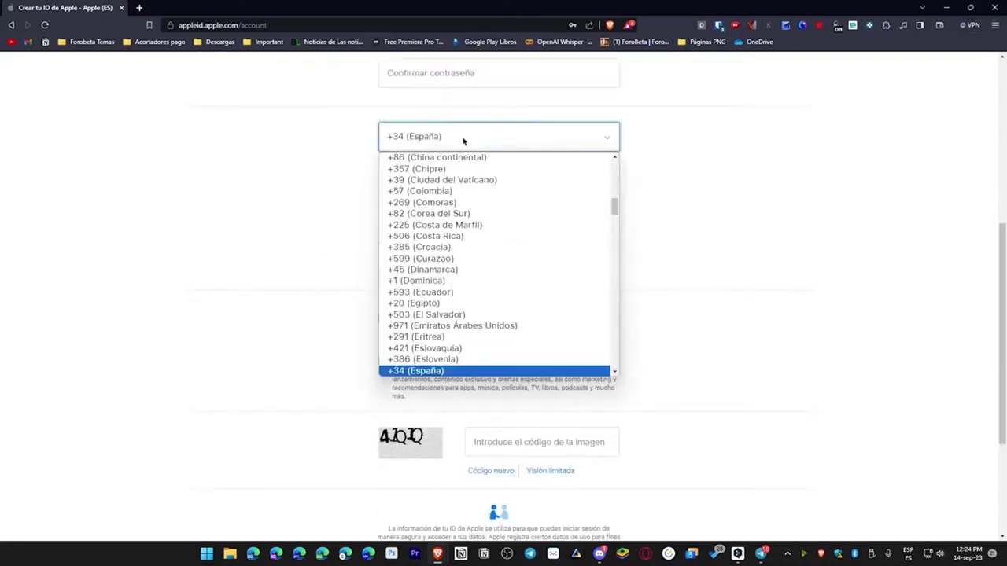
{"action": "left_click_drag", "start_coordinate": [616, 209], "coordinate": [611, 142]}
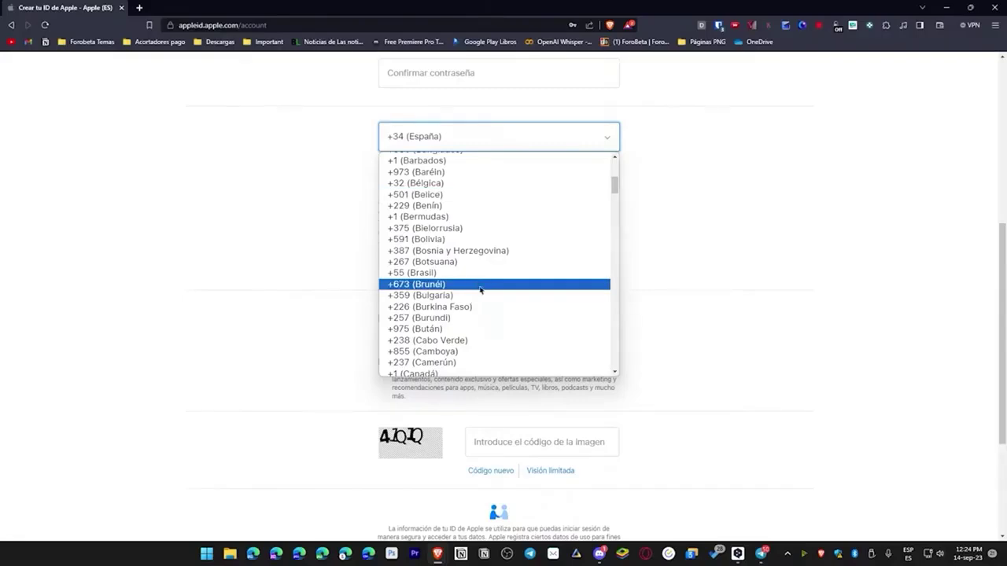
{"action": "scroll", "coordinate": [480, 290], "scroll_direction": "down", "scroll_amount": 3}
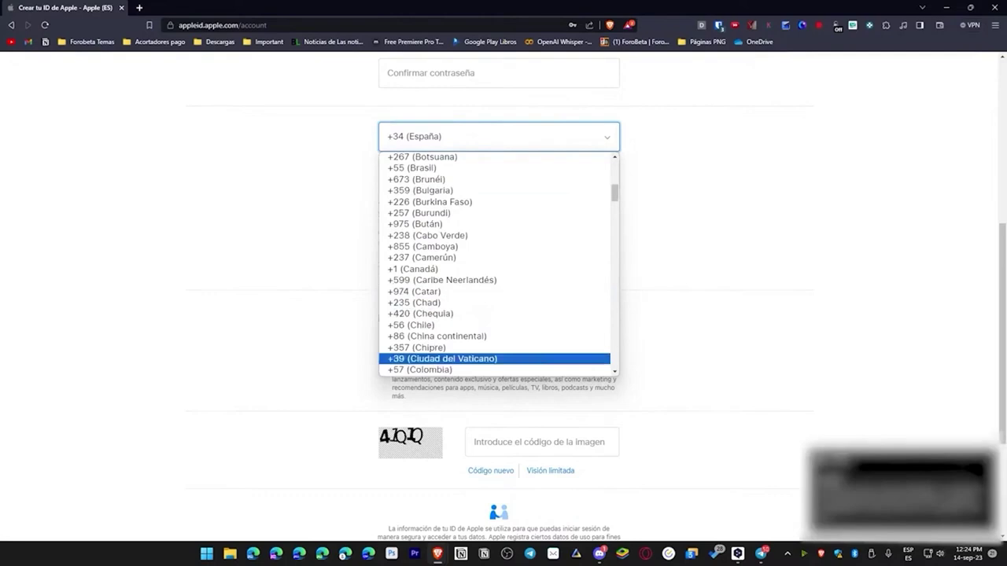
{"action": "scroll", "coordinate": [449, 285], "scroll_direction": "down", "scroll_amount": 3}
{"action": "scroll", "coordinate": [450, 267], "scroll_direction": "up", "scroll_amount": 3}
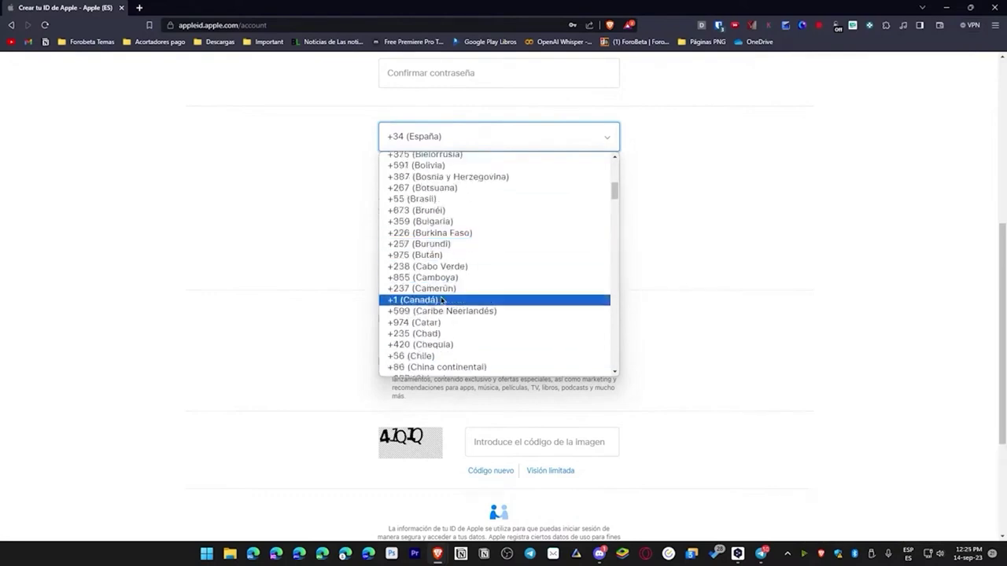
{"action": "scroll", "coordinate": [441, 300], "scroll_direction": "down", "scroll_amount": 3}
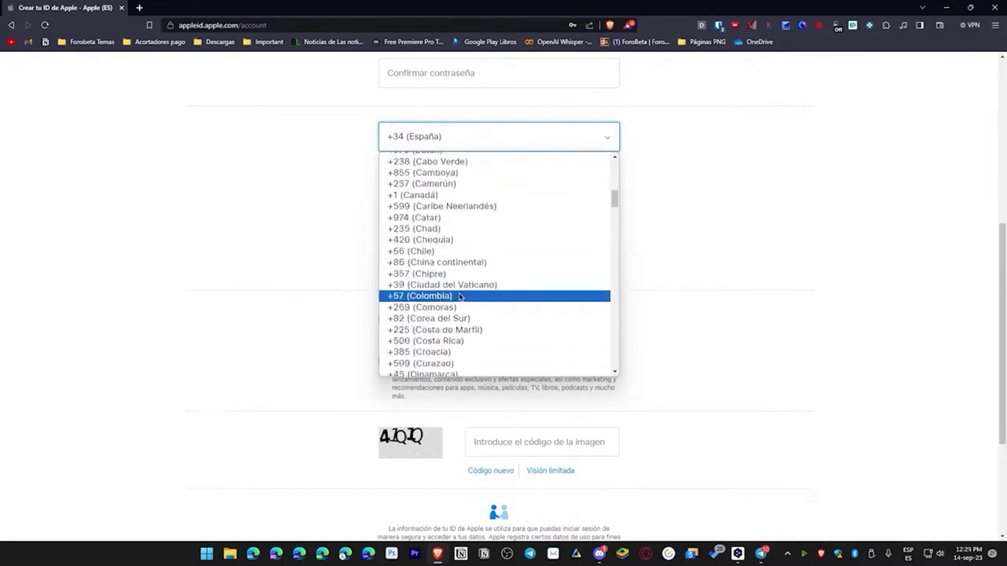
{"action": "left_click", "coordinate": [414, 298]}
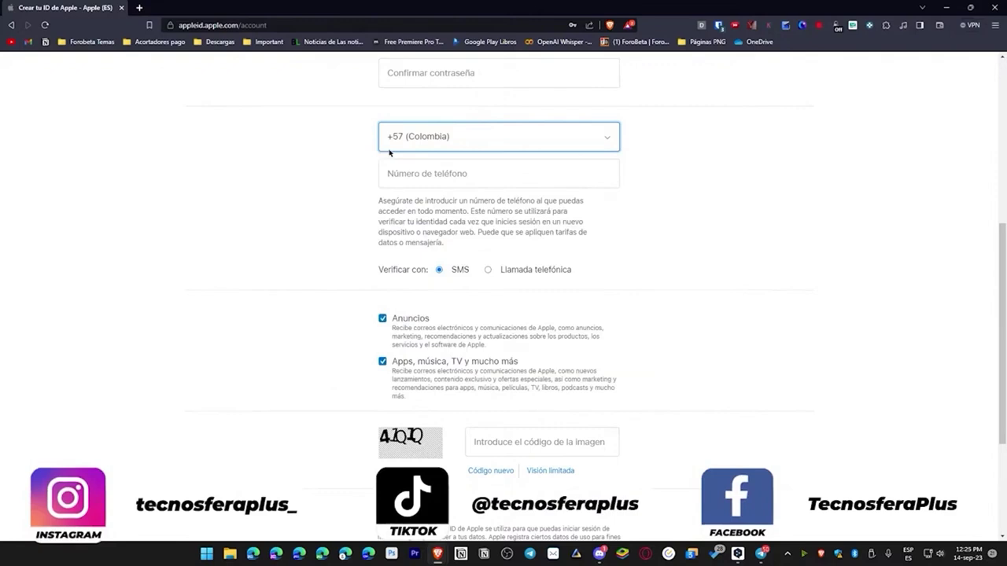
Switch the phone country code back to +54 (Argentina)
{"action": "left_click", "coordinate": [454, 140]}
{"action": "scroll", "coordinate": [475, 306], "scroll_direction": "up", "scroll_amount": 5}
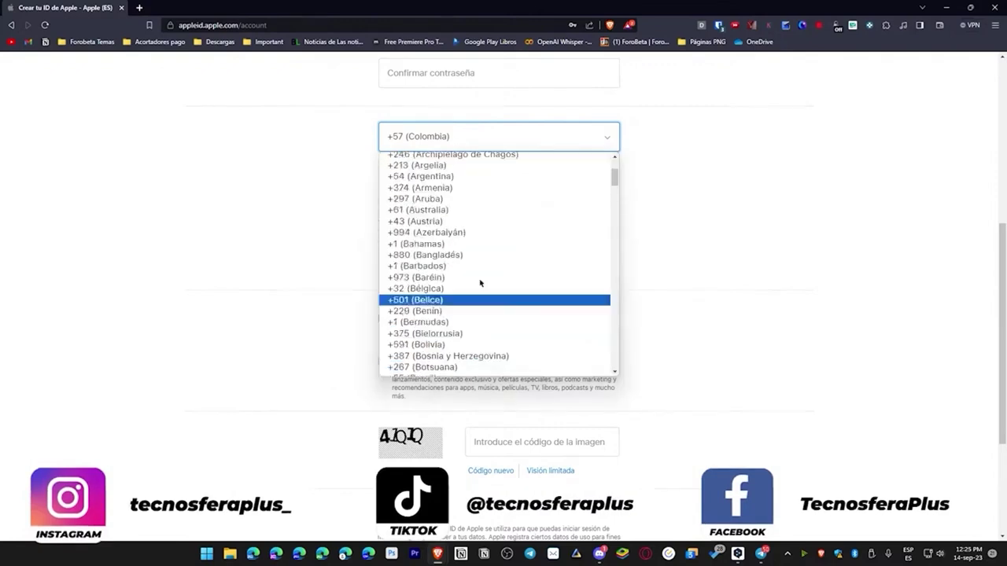
{"action": "left_click", "coordinate": [446, 180]}
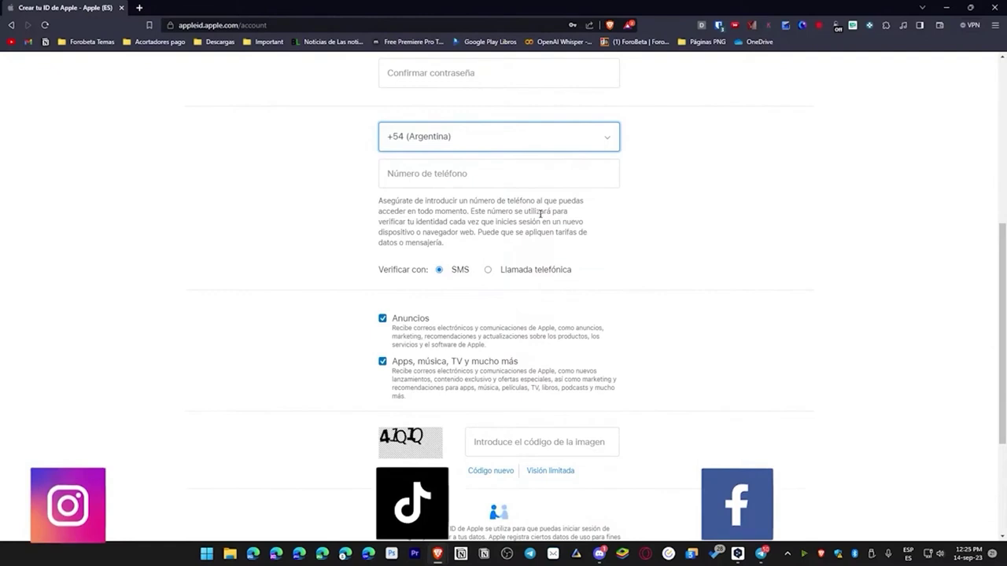
{"action": "scroll", "coordinate": [356, 241], "scroll_direction": "up", "scroll_amount": 1}
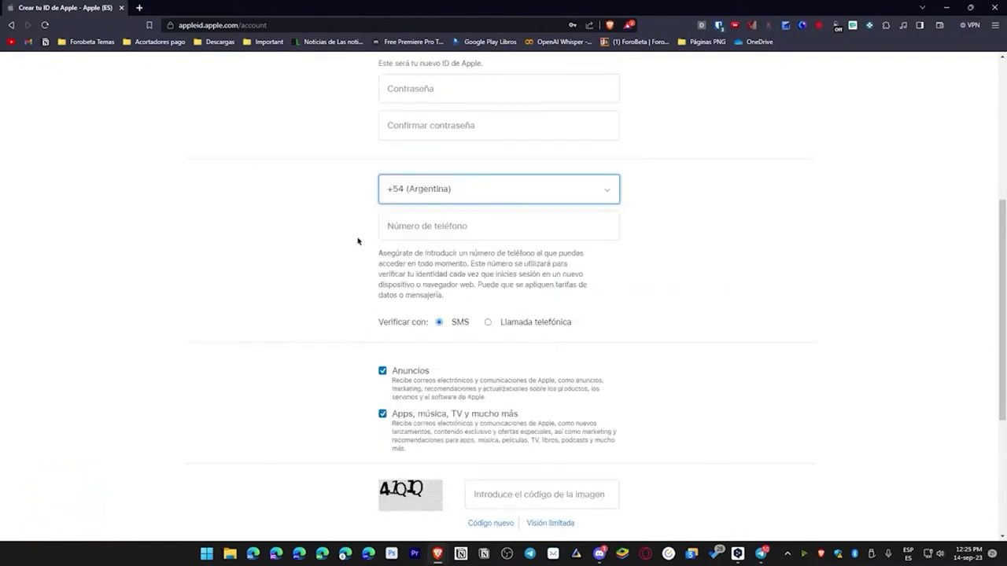
{"action": "scroll", "coordinate": [358, 236], "scroll_direction": "down", "scroll_amount": 1}
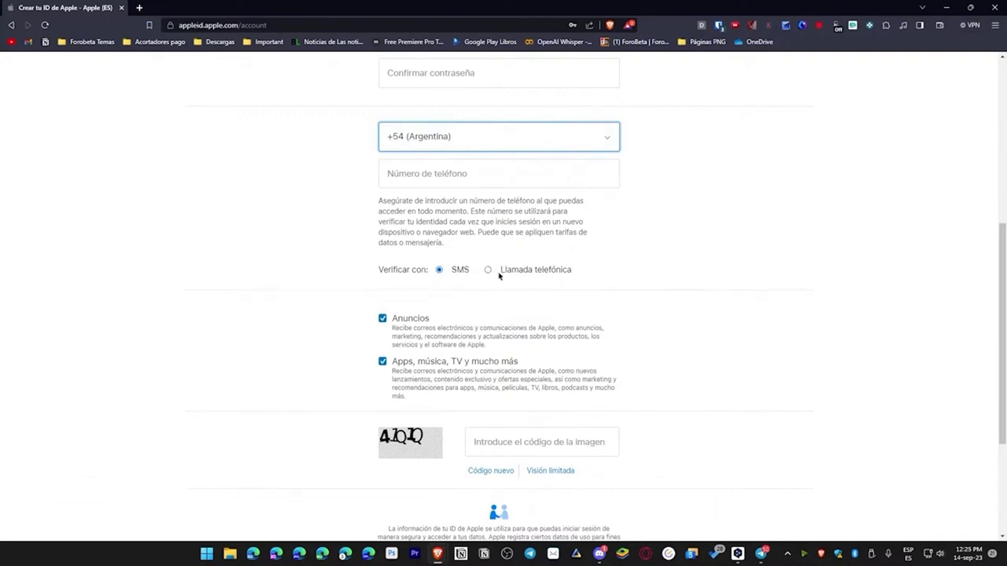
Reselect +57 (Colombia) as the phone country code and review the form
{"action": "left_click", "coordinate": [398, 144]}
{"action": "scroll", "coordinate": [431, 332], "scroll_direction": "down", "scroll_amount": 3}
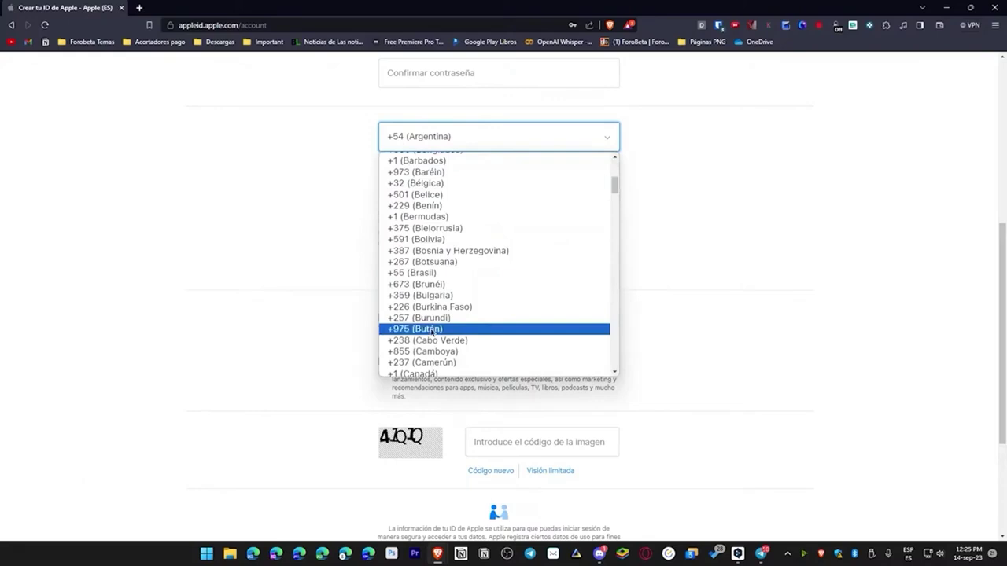
{"action": "scroll", "coordinate": [431, 333], "scroll_direction": "down", "scroll_amount": 3}
{"action": "left_click", "coordinate": [438, 268]}
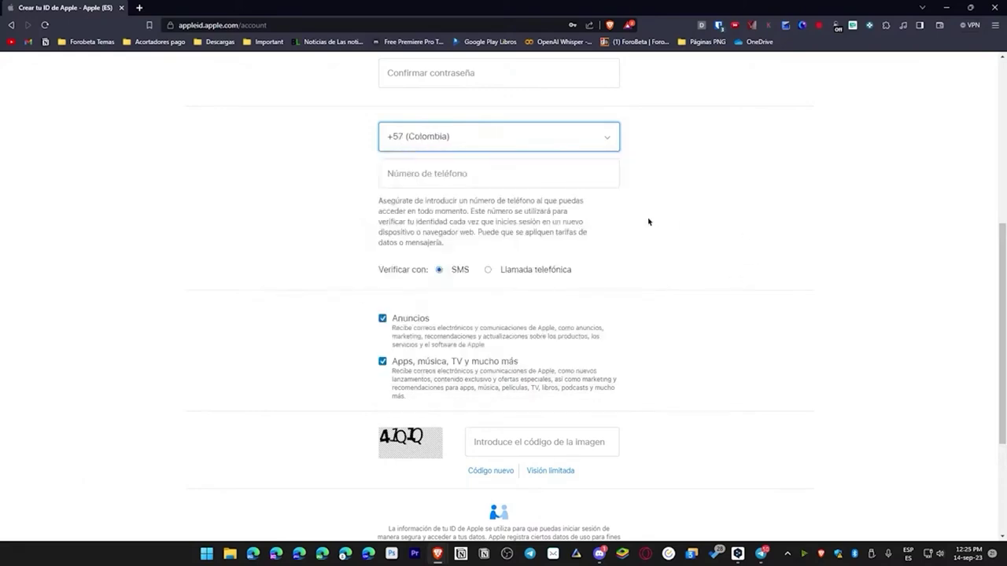
{"action": "scroll", "coordinate": [649, 222], "scroll_direction": "down", "scroll_amount": 1}
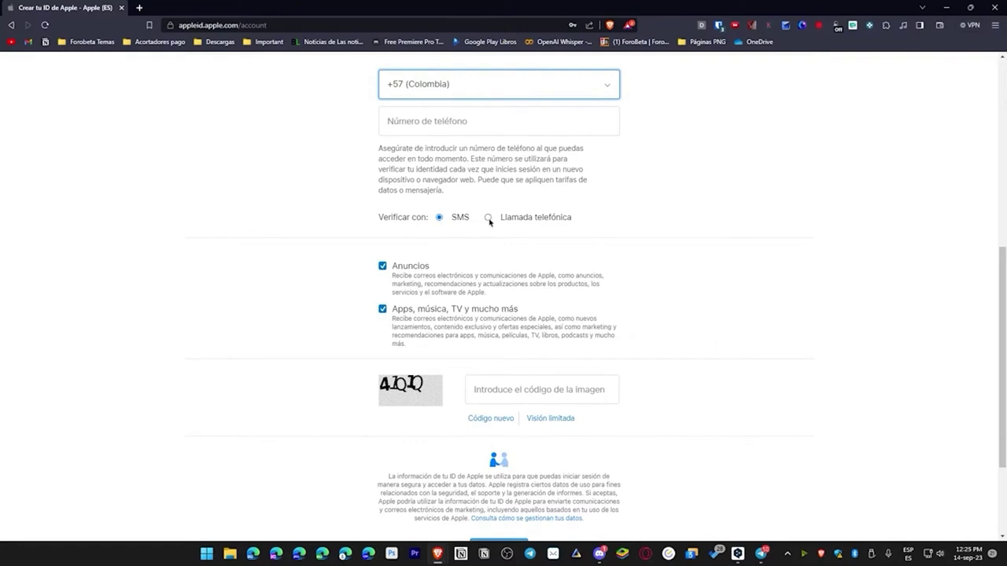
{"action": "scroll", "coordinate": [745, 221], "scroll_direction": "down", "scroll_amount": 2}
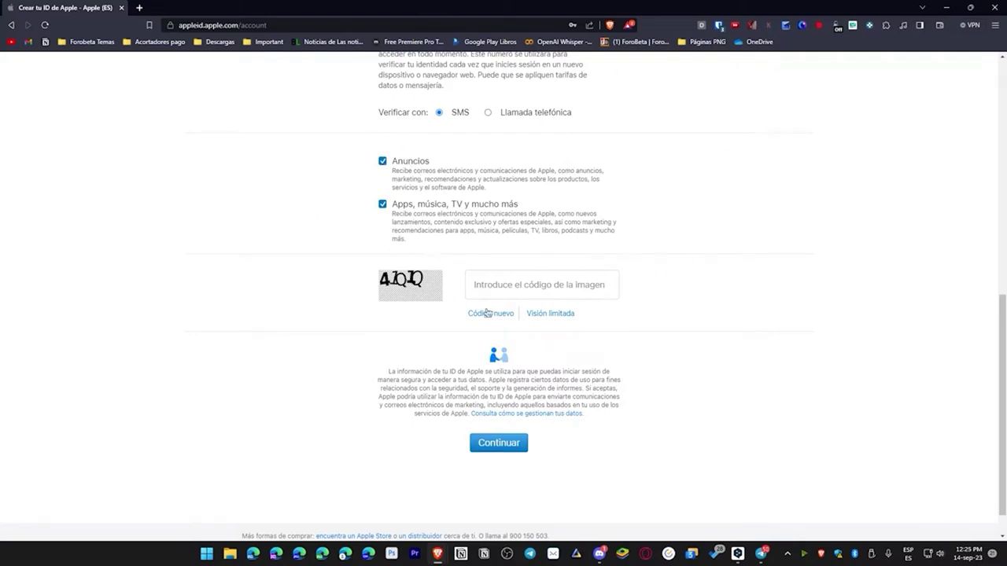
{"action": "scroll", "coordinate": [566, 252], "scroll_direction": "up", "scroll_amount": 5}
Complete the image code 41Q1Q and submit the registration form
{"action": "scroll", "coordinate": [592, 216], "scroll_direction": "up", "scroll_amount": 2}
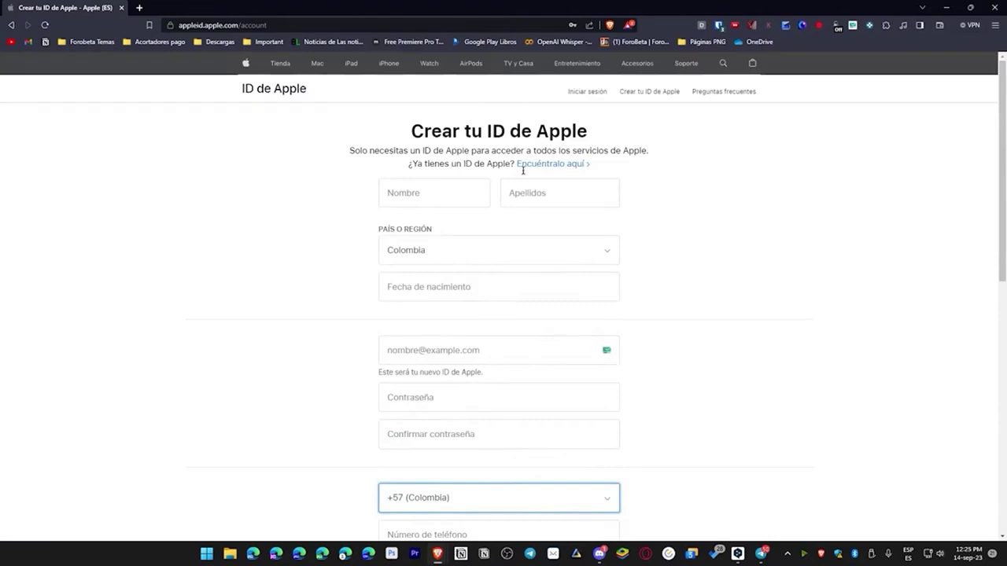
{"action": "scroll", "coordinate": [636, 355], "scroll_direction": "down", "scroll_amount": 4}
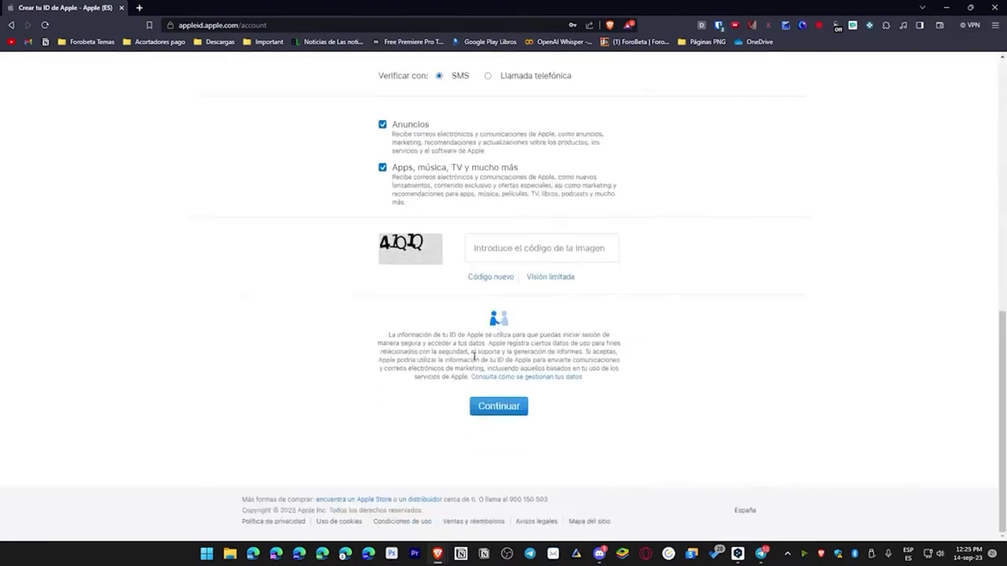
{"action": "left_click", "coordinate": [502, 407]}
{"action": "scroll", "coordinate": [656, 357], "scroll_direction": "up", "scroll_amount": 3}
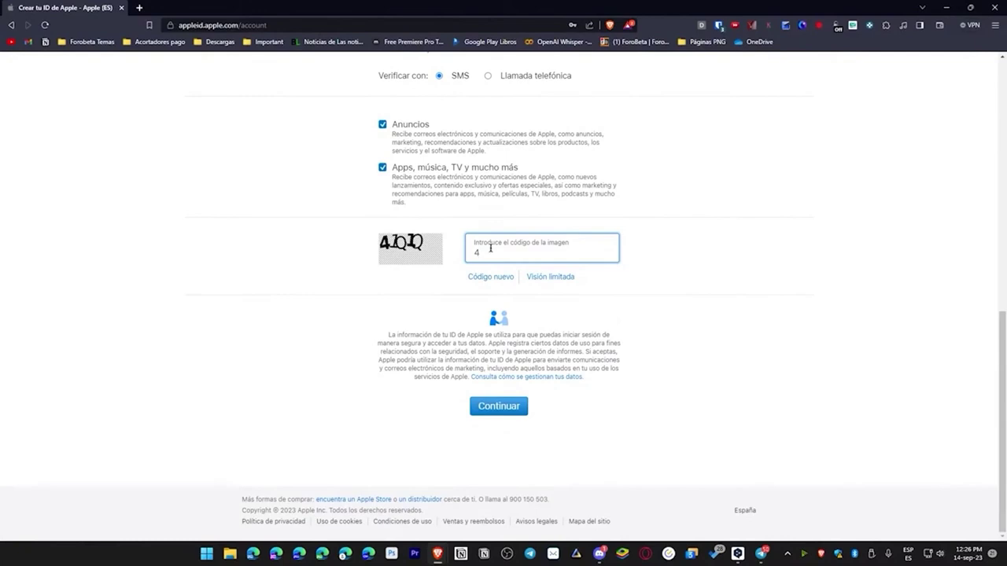
{"action": "type", "text": "Q1Q"}
{"action": "key", "text": "Tab"}
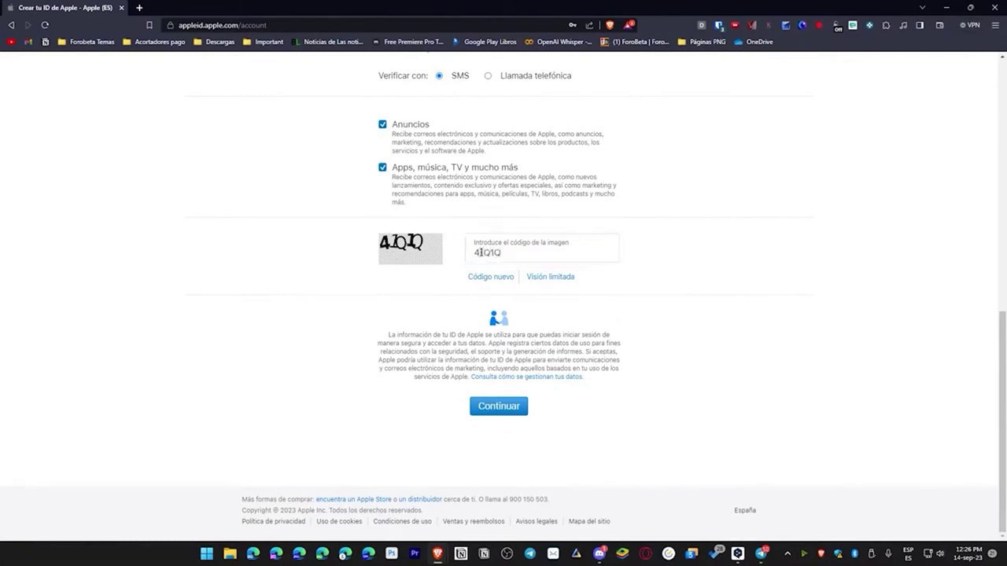
{"action": "left_click", "coordinate": [508, 407]}
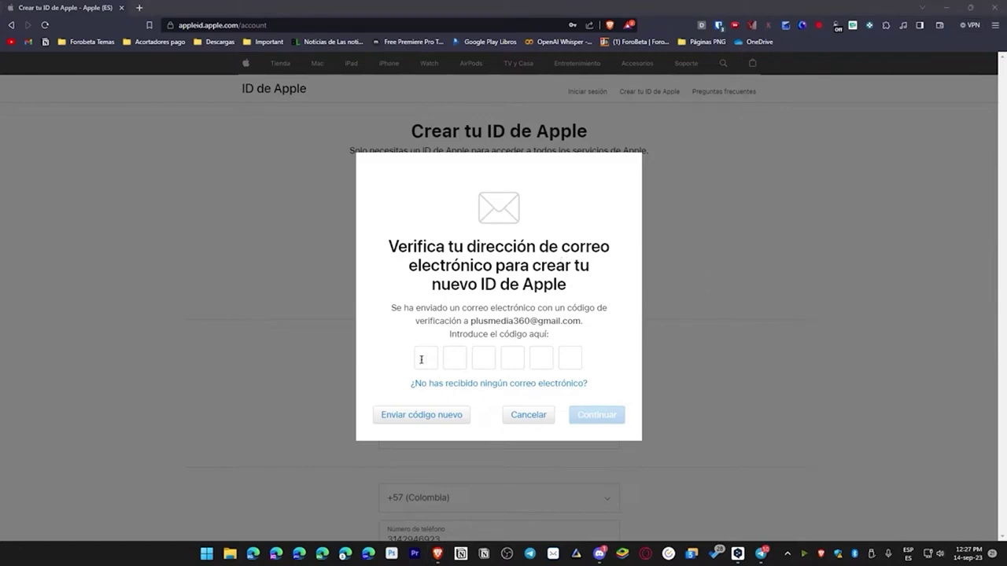
Enter the six-digit code from the email and submit it
{"action": "left_click", "coordinate": [881, 497]}
{"action": "left_click", "coordinate": [417, 350]}
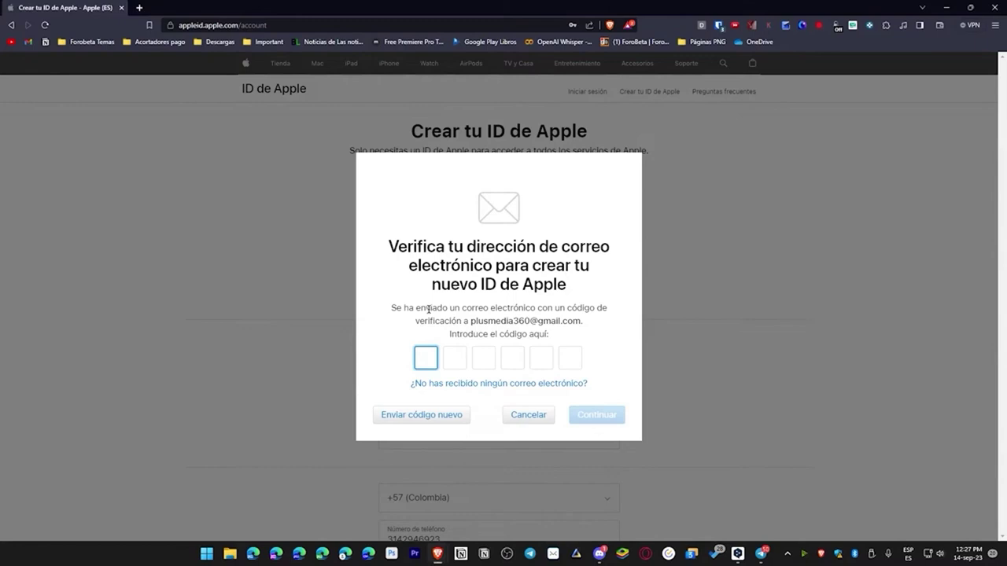
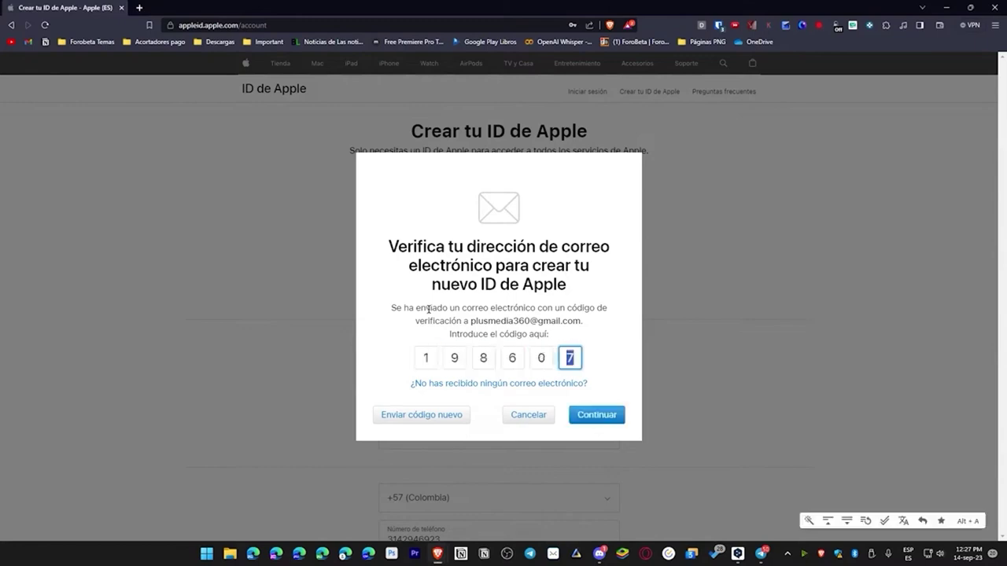
{"action": "left_click", "coordinate": [601, 316]}
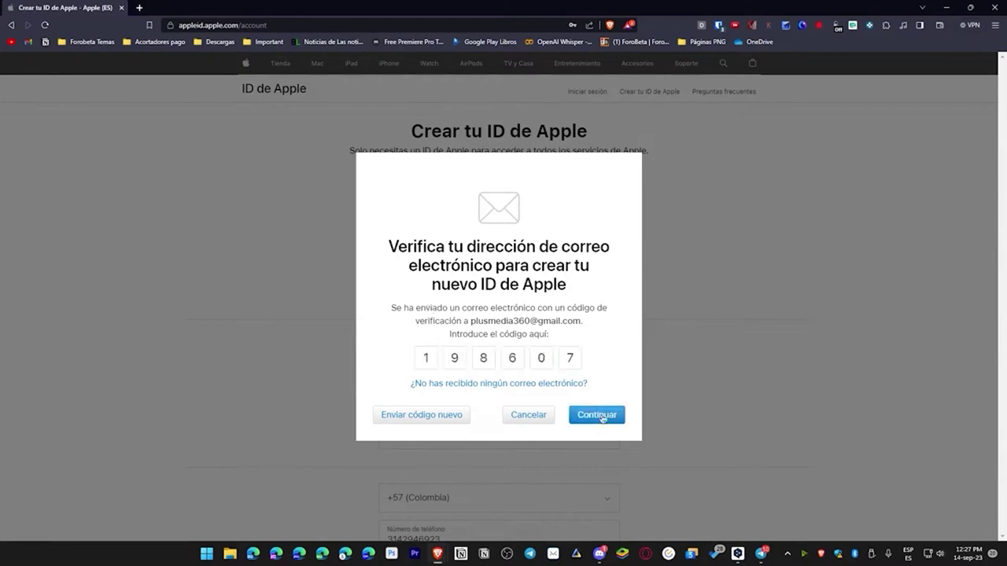
{"action": "left_click", "coordinate": [598, 417]}
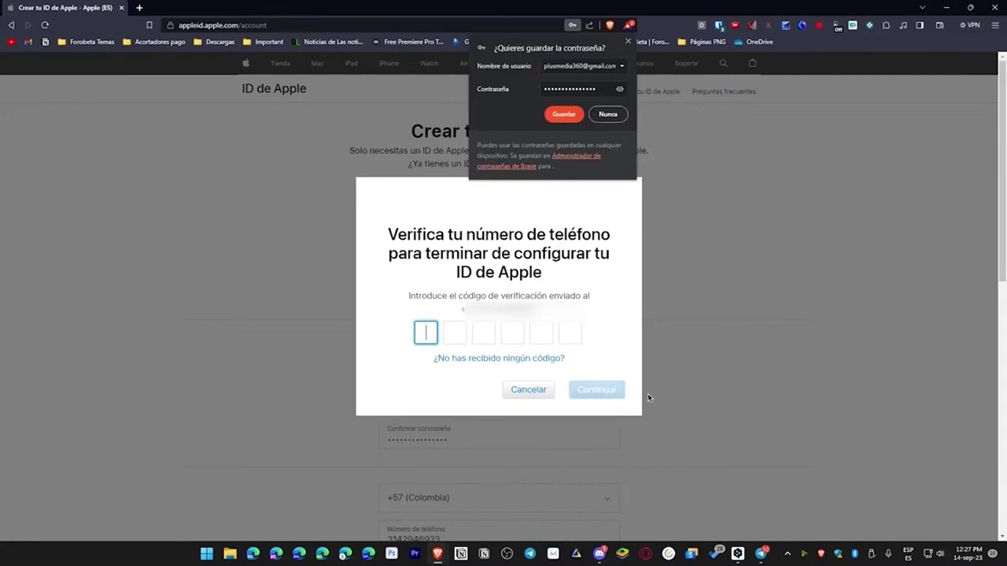
Save the new account password in the browser
{"action": "left_click", "coordinate": [560, 113]}
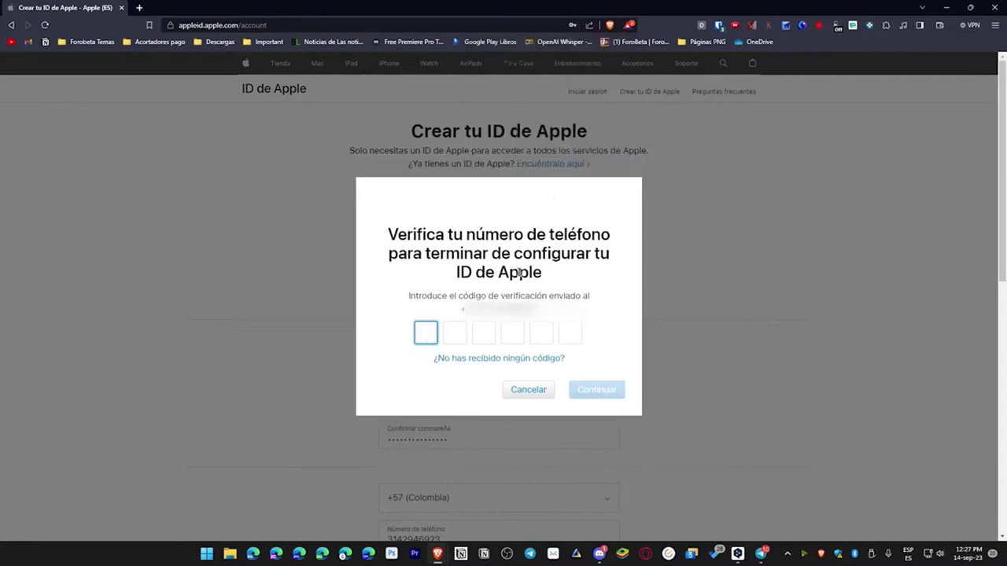
{"action": "left_click_drag", "start_coordinate": [387, 235], "coordinate": [622, 265]}
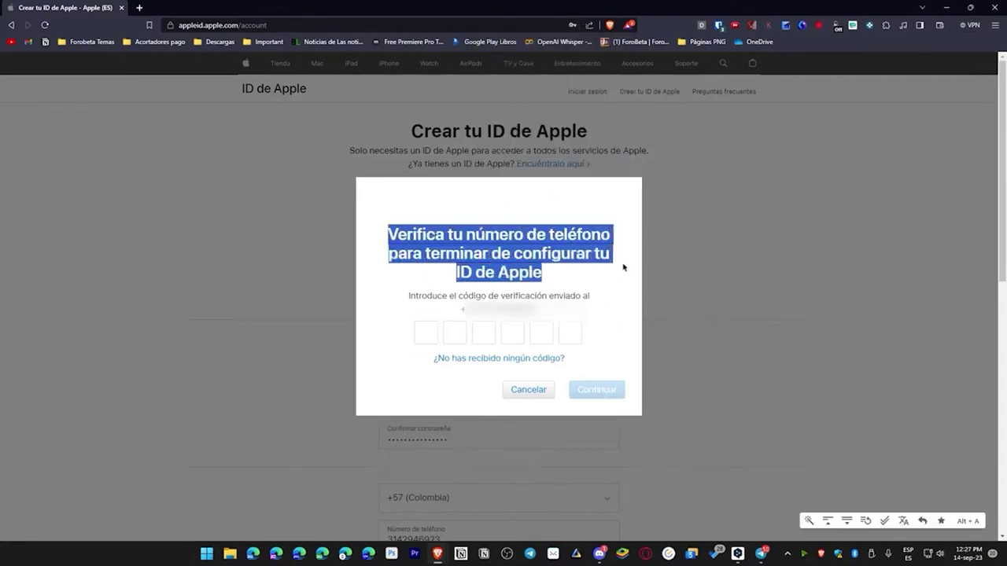
{"action": "left_click", "coordinate": [582, 277]}
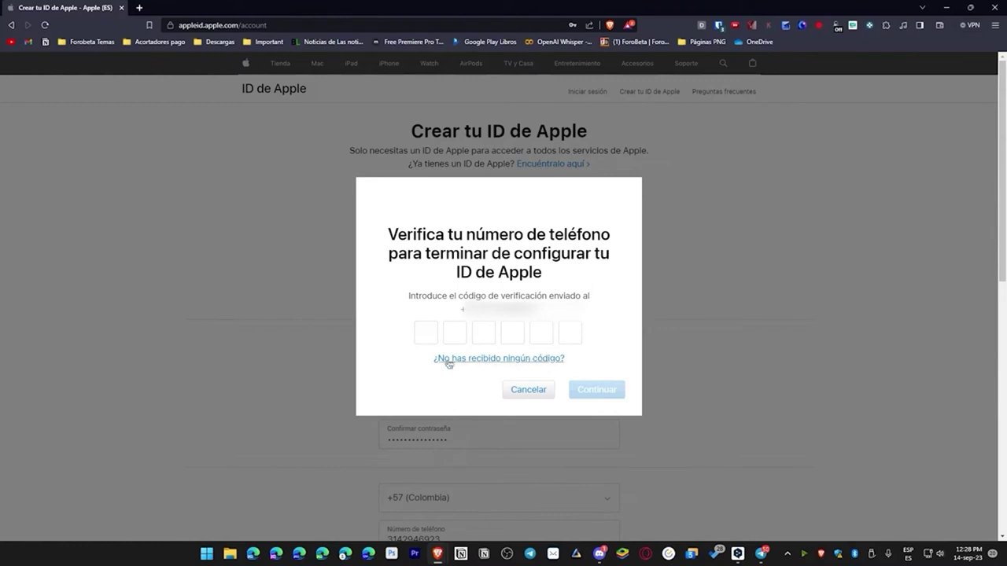
Enter the six-digit SMS code to verify the phone number
{"action": "left_click", "coordinate": [426, 333]}
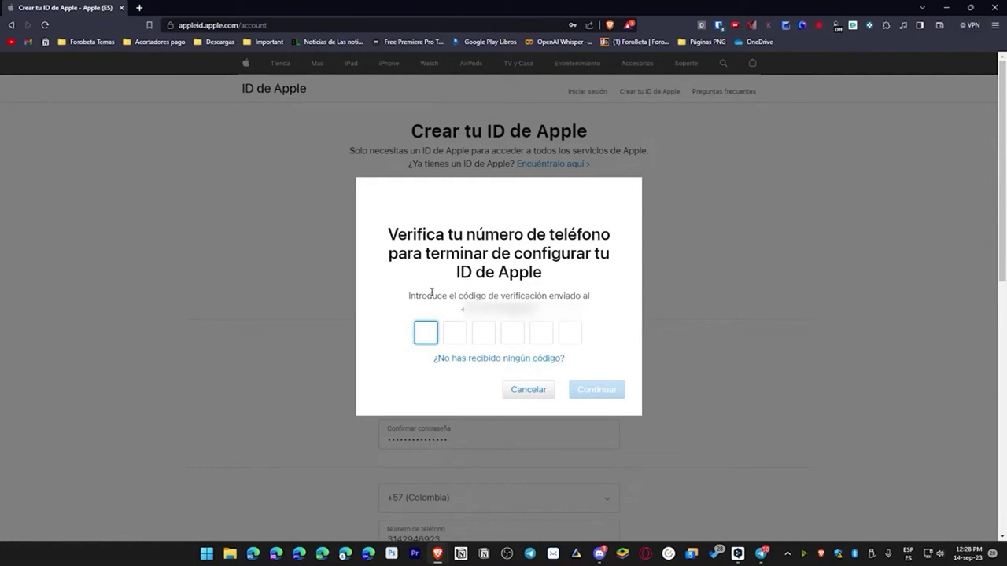
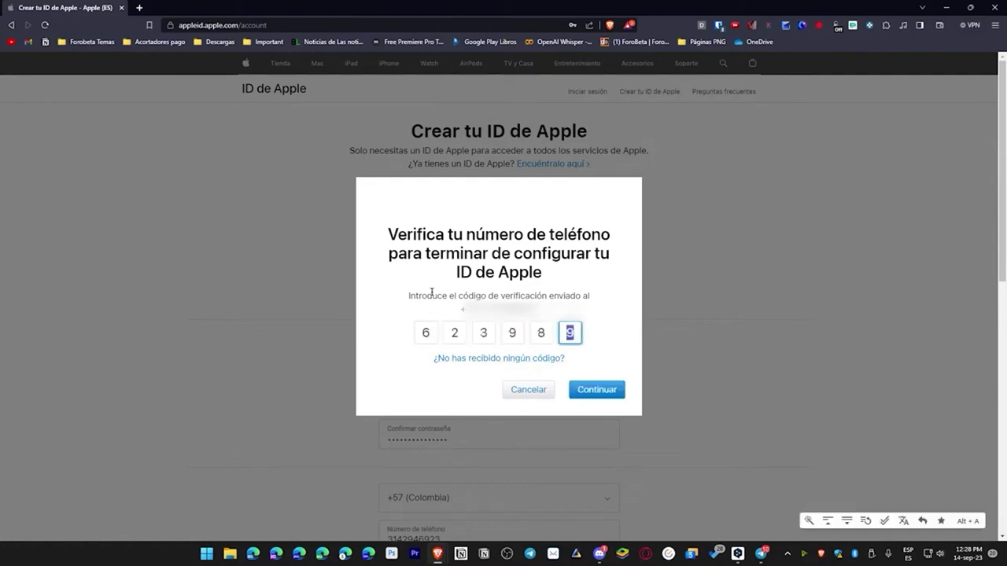
{"action": "left_click", "coordinate": [599, 390]}
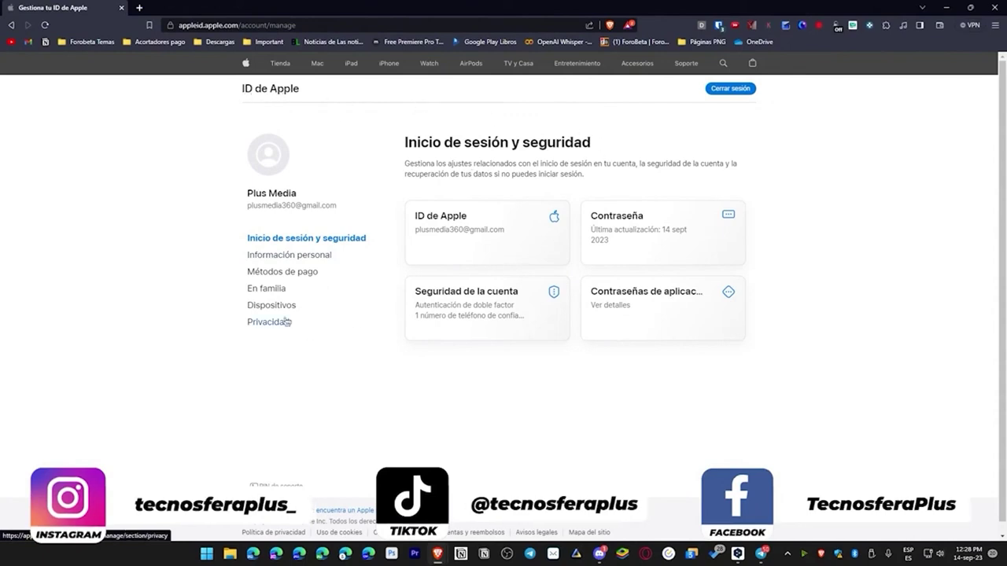
Show the Dispositivos section from the account page's left sidebar
{"action": "left_click", "coordinate": [282, 307]}
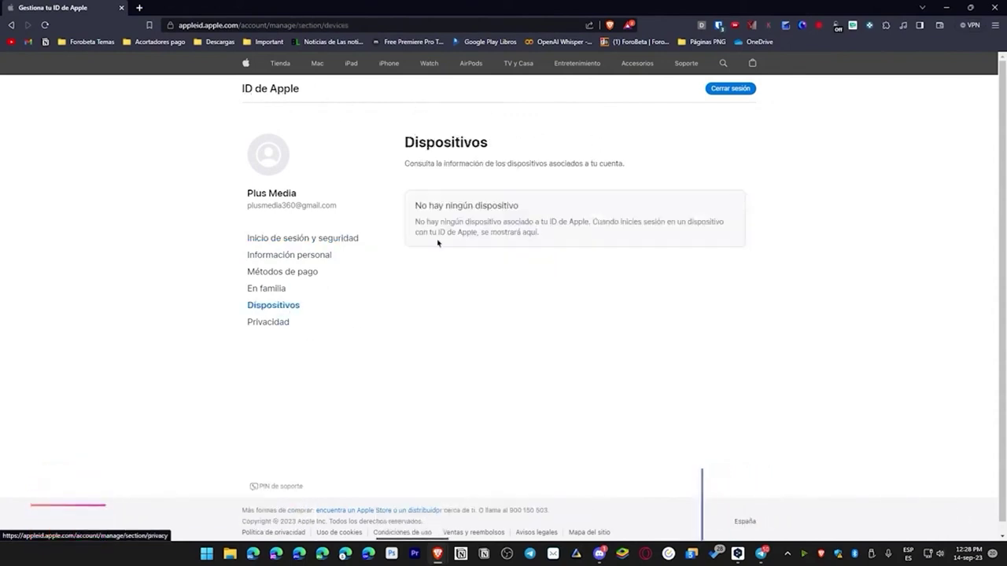